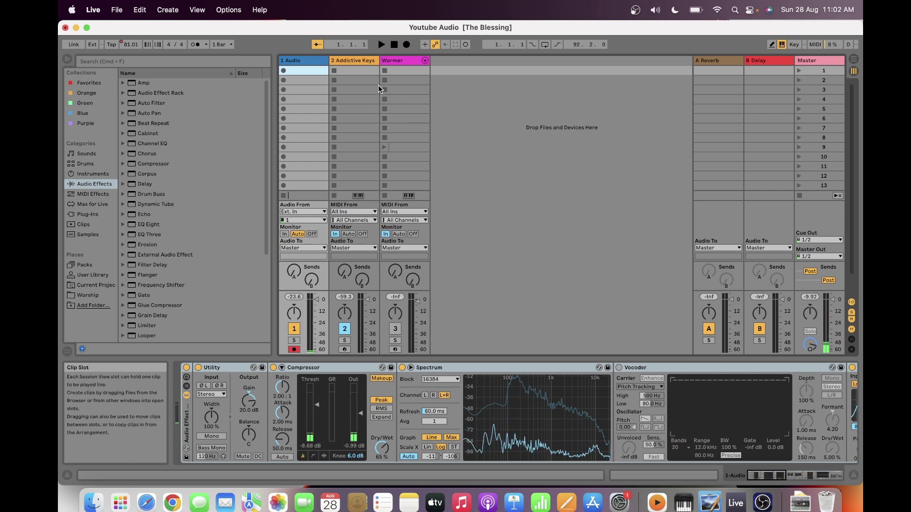
Select the 2 Addictive Keys track and arm it for recording
{"action": "left_click", "coordinate": [344, 63]}
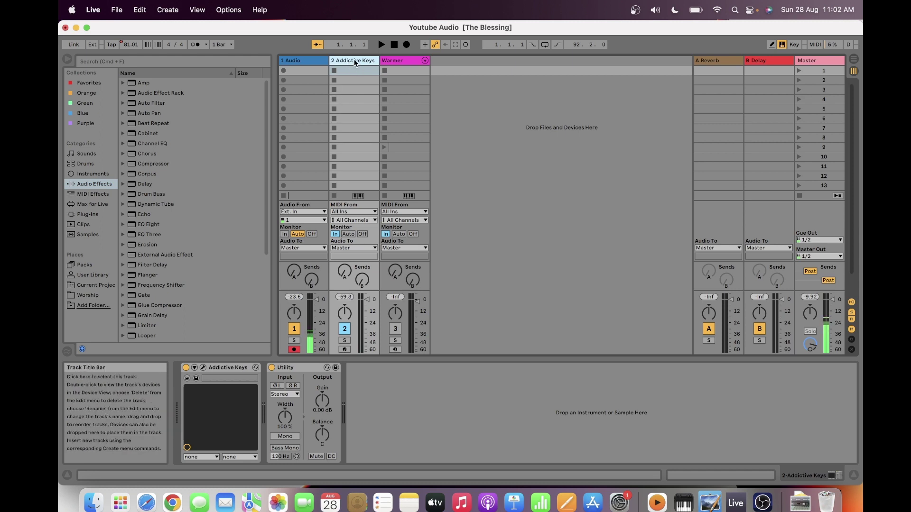
{"action": "left_click", "coordinate": [345, 349]}
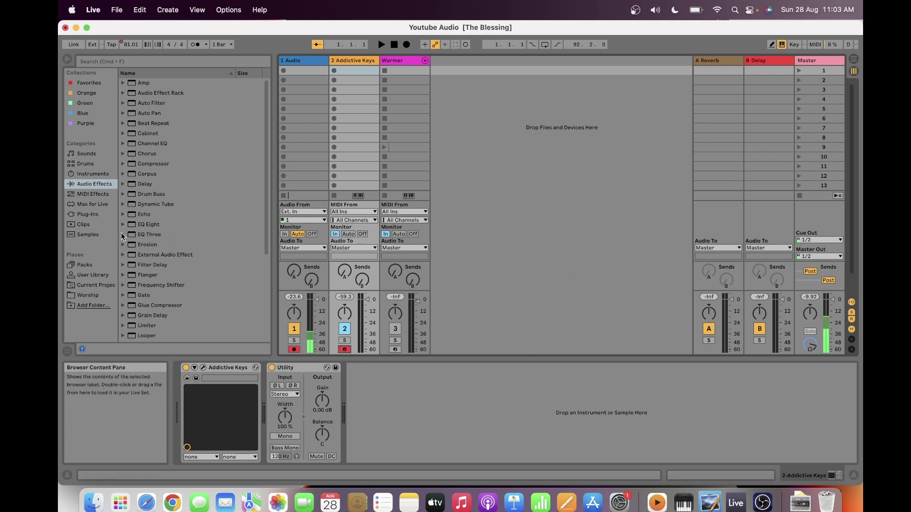
{"action": "left_click", "coordinate": [93, 10]}
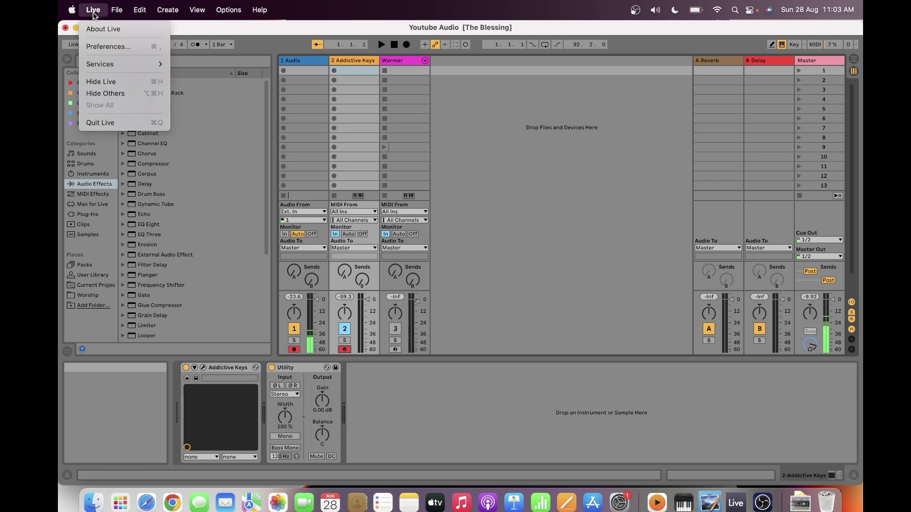
{"action": "left_click", "coordinate": [97, 47]}
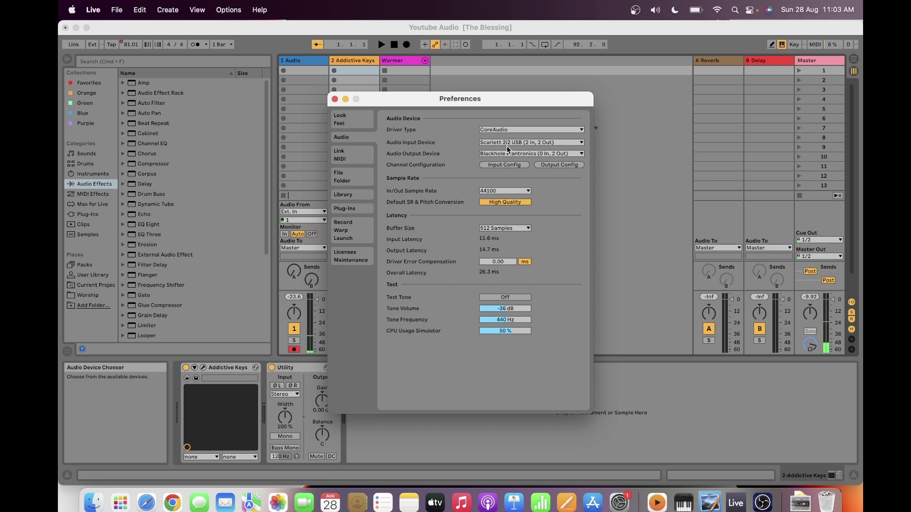
{"action": "left_click", "coordinate": [500, 164]}
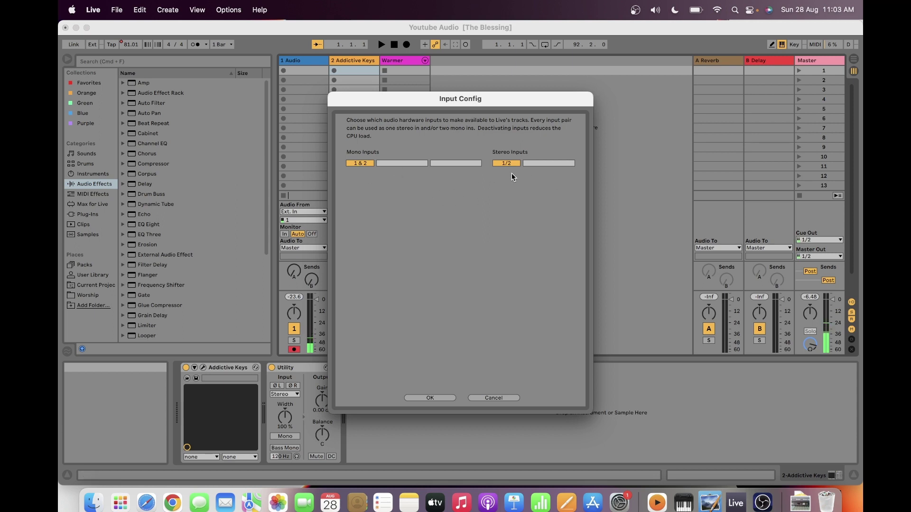
{"action": "left_click", "coordinate": [420, 397]}
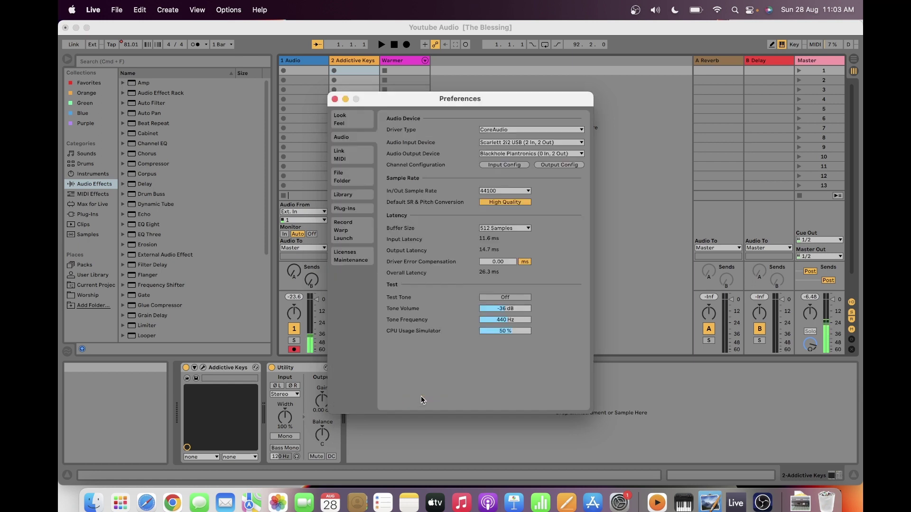
{"action": "left_click", "coordinate": [349, 234]}
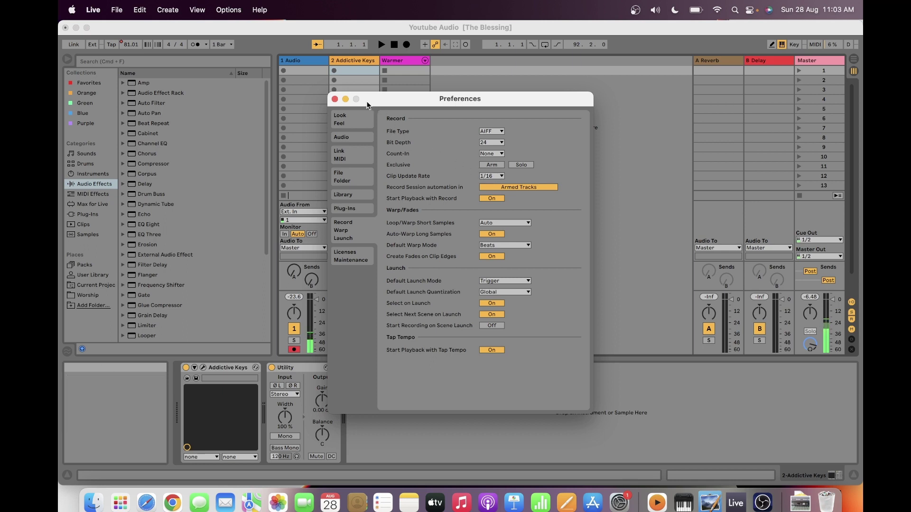
{"action": "left_click", "coordinate": [335, 99]}
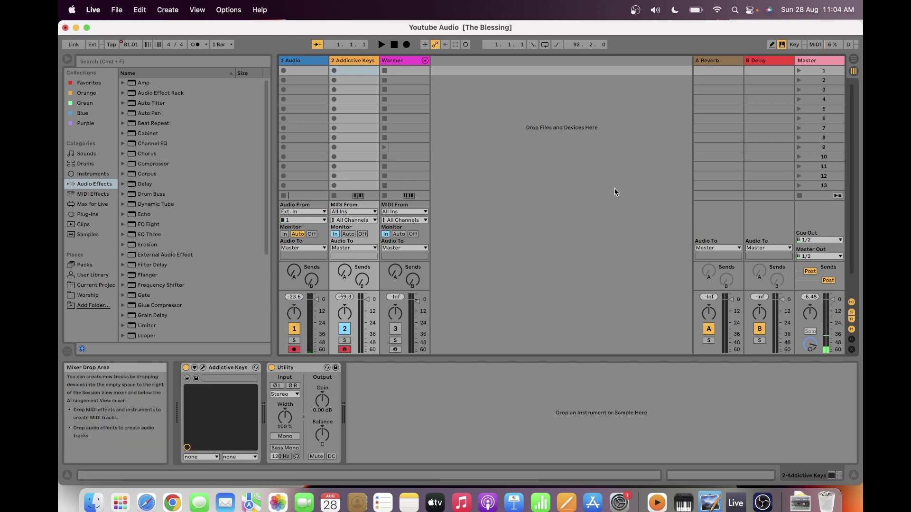
Switch the set to Arrangement View
{"action": "left_click", "coordinate": [853, 59]}
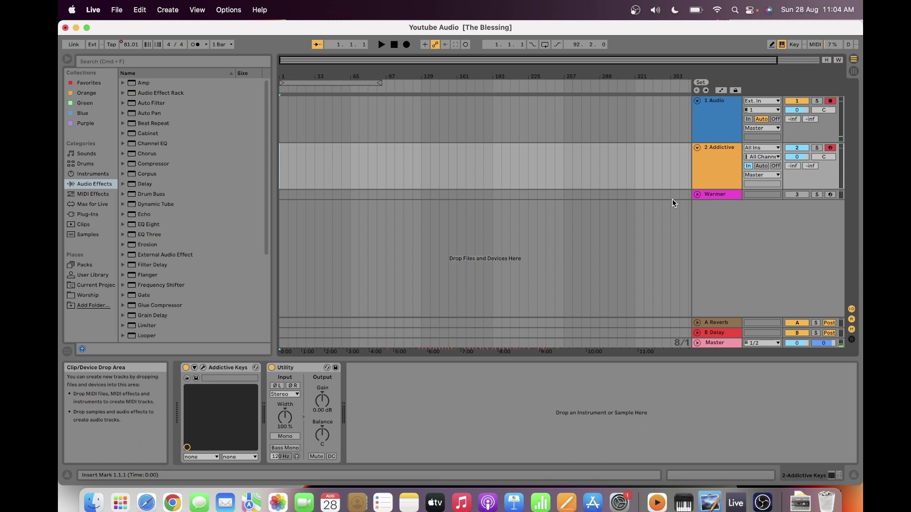
Record a short take into the arrangement, then stop recording
{"action": "left_click", "coordinate": [408, 48]}
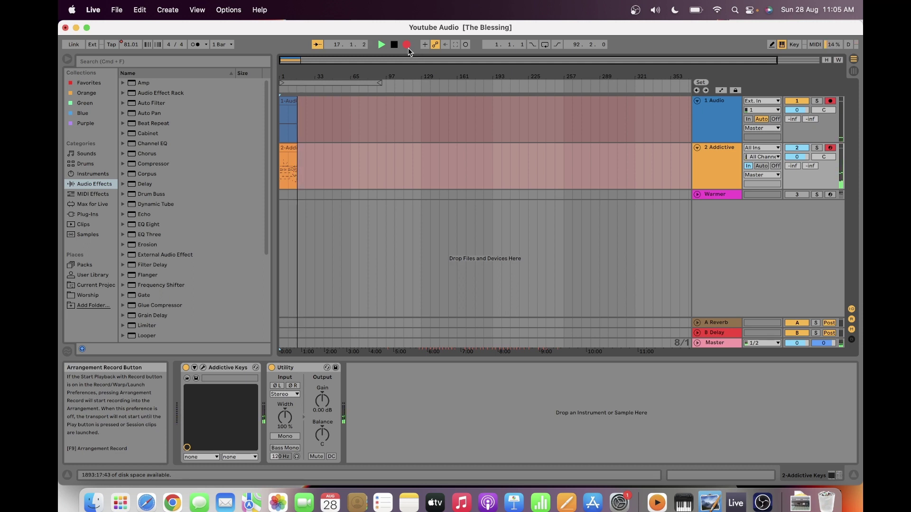
{"action": "left_click", "coordinate": [395, 44]}
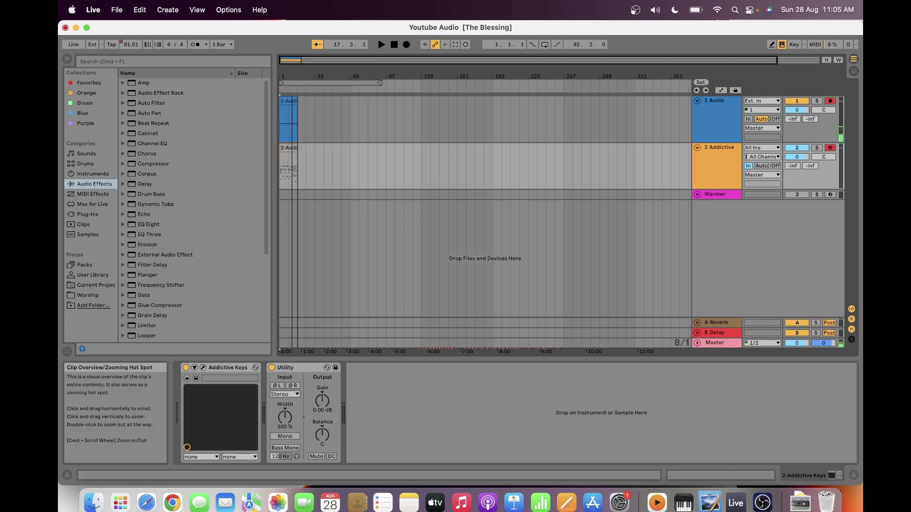
Zoom in on the recorded clips and set Addictive Keys monitoring to Auto
{"action": "left_click_drag", "start_coordinate": [295, 62], "coordinate": [290, 87]}
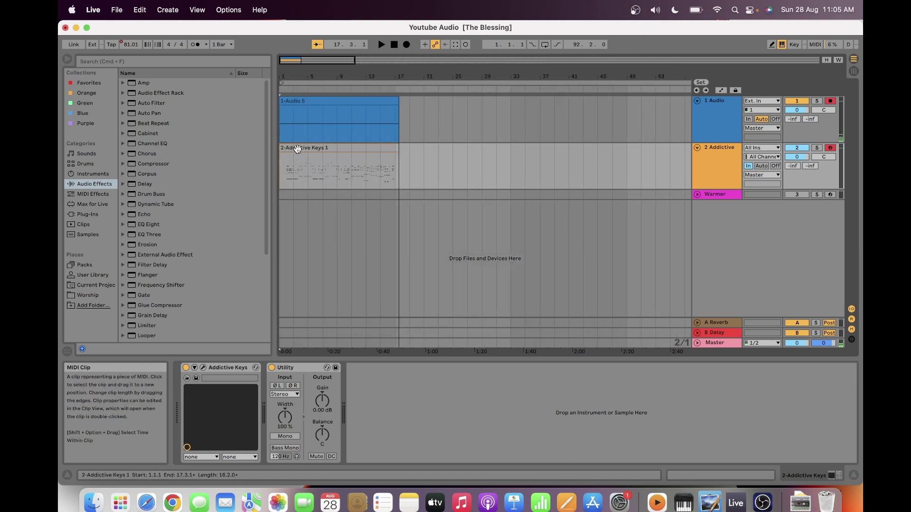
{"action": "left_click", "coordinate": [761, 167]}
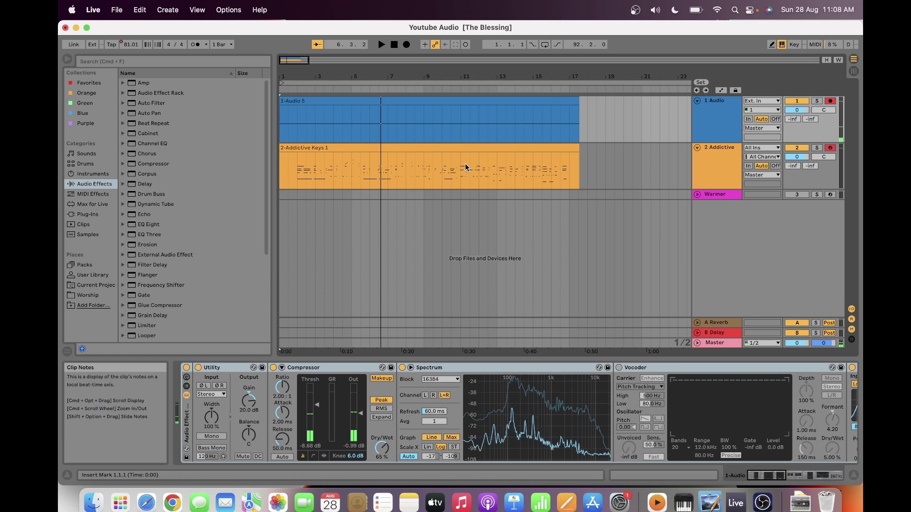
{"action": "left_click", "coordinate": [383, 45]}
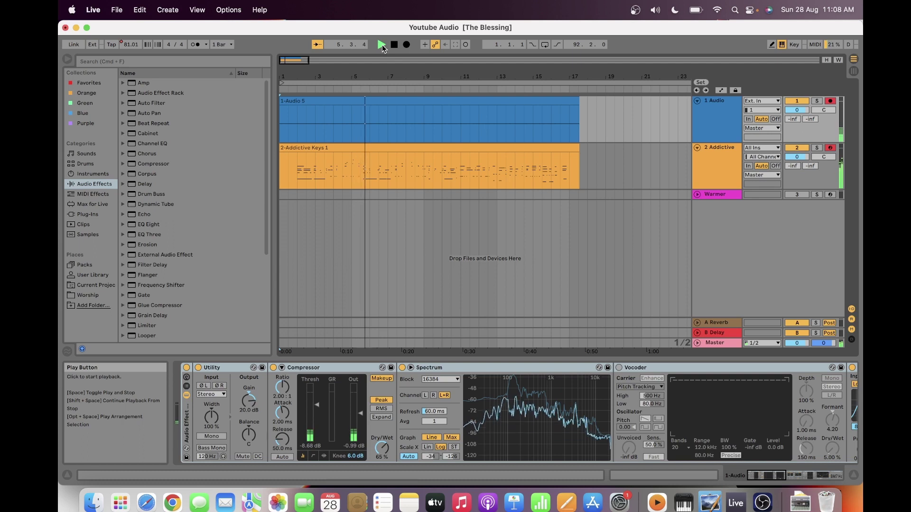
{"action": "left_click", "coordinate": [393, 45]}
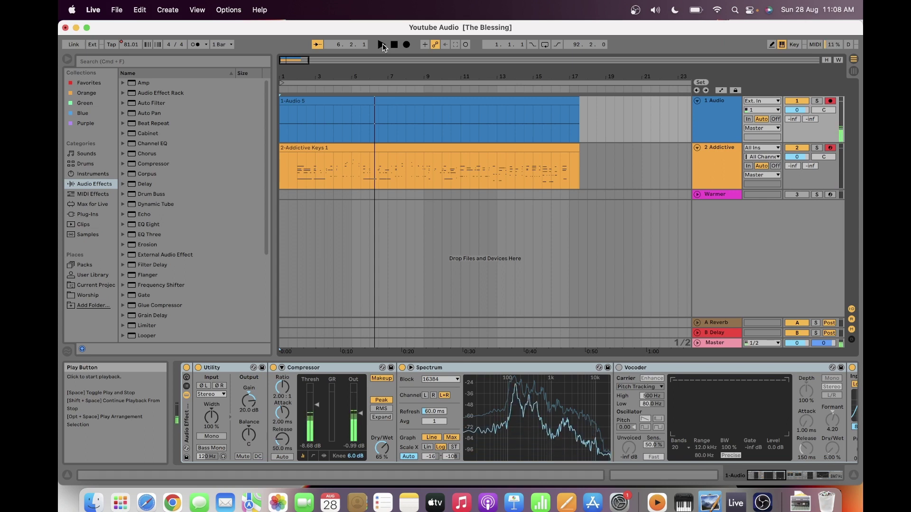
{"action": "left_click", "coordinate": [382, 44]}
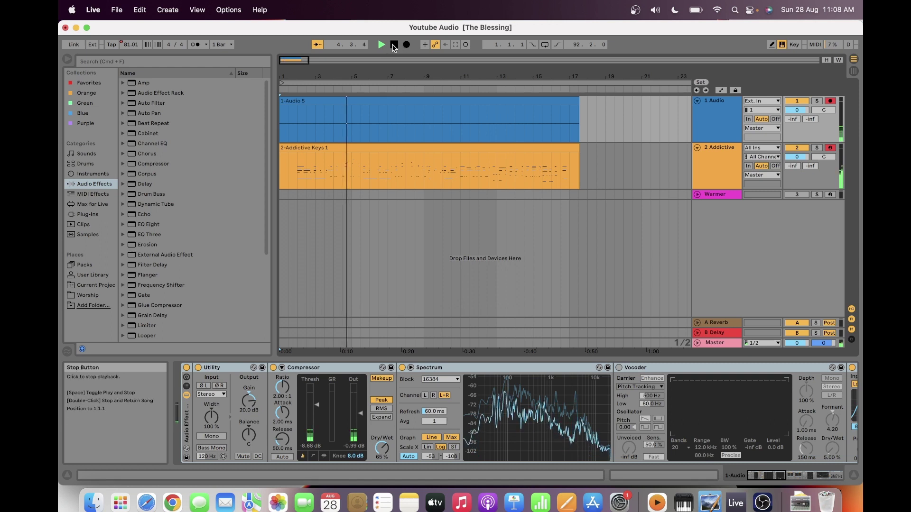
{"action": "left_click", "coordinate": [395, 46]}
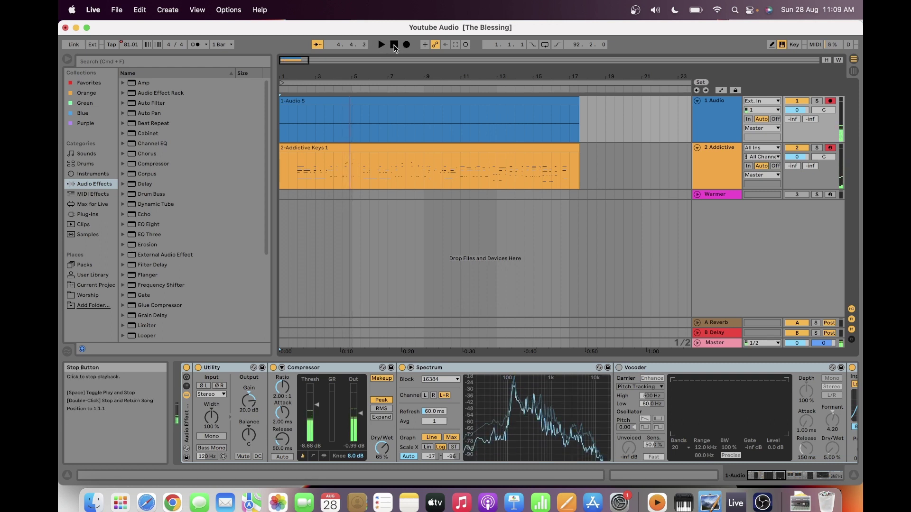
{"action": "left_click", "coordinate": [382, 47]}
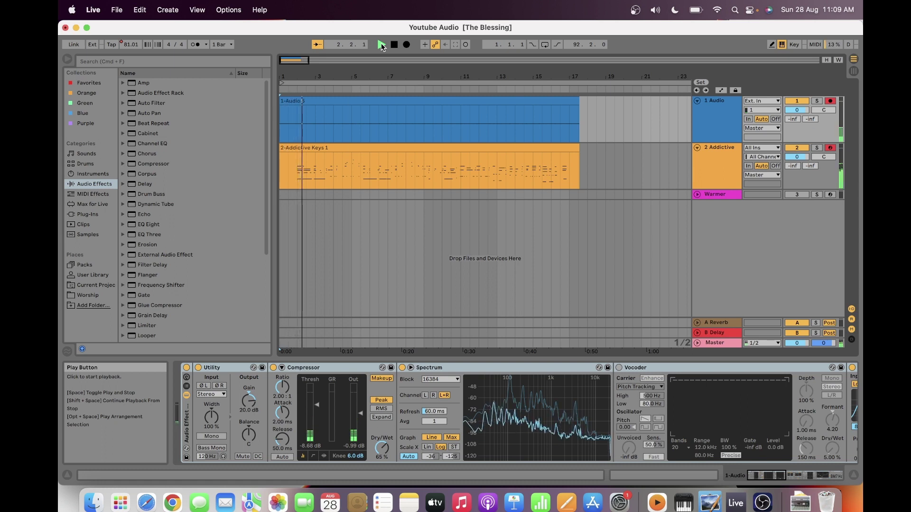
{"action": "left_click", "coordinate": [395, 45]}
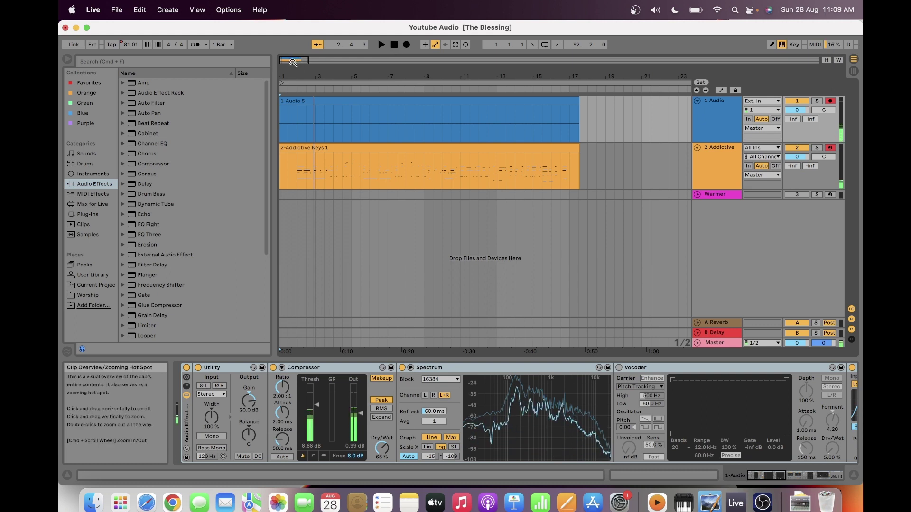
Open the Addictive Keys 1 clip in a taller note editor with the key range zoomed out
{"action": "left_click_drag", "start_coordinate": [293, 63], "coordinate": [286, 124]}
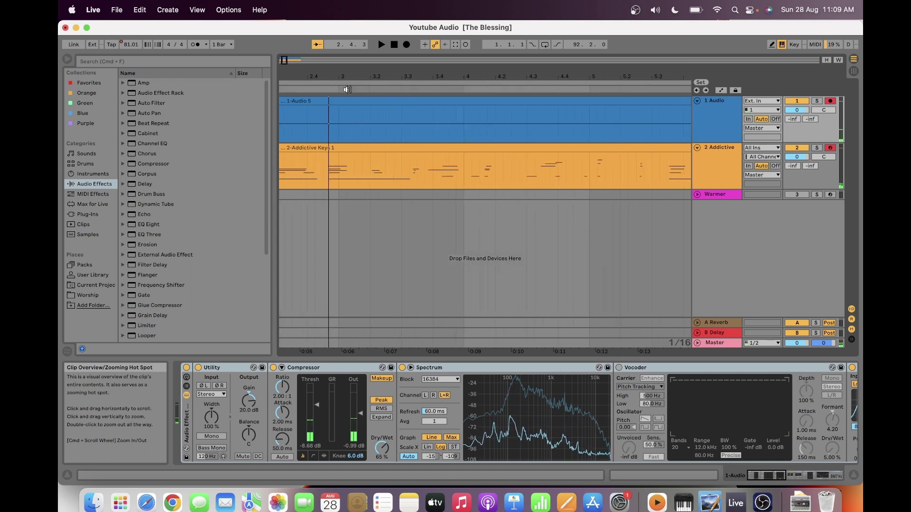
{"action": "double_click", "coordinate": [342, 149]}
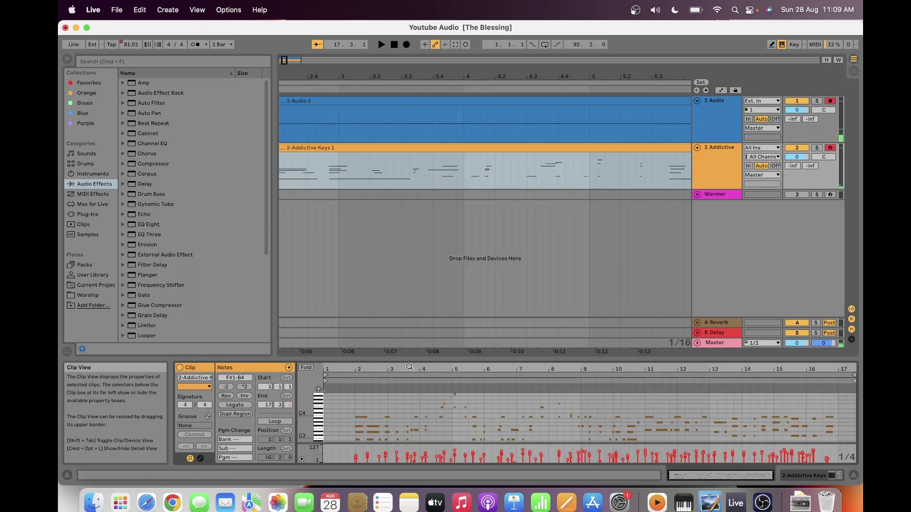
{"action": "left_click_drag", "start_coordinate": [410, 358], "coordinate": [429, 213]}
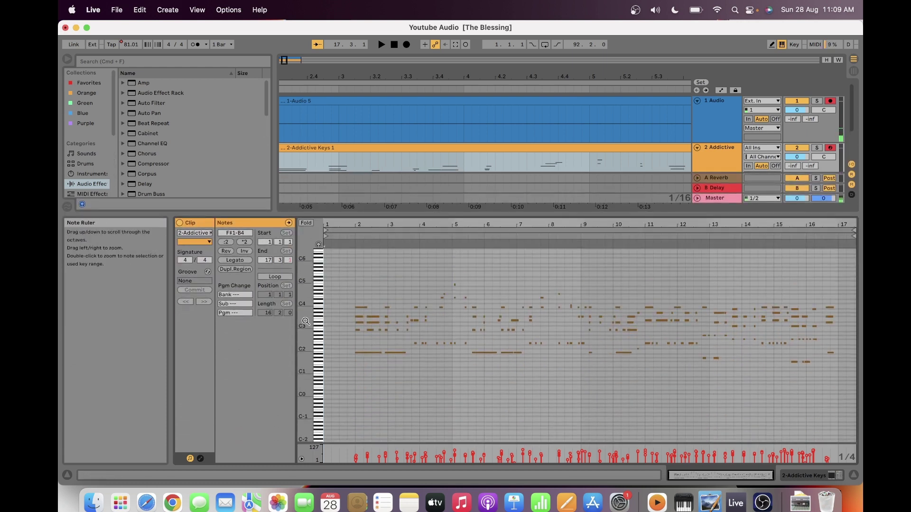
{"action": "left_click_drag", "start_coordinate": [304, 280], "coordinate": [319, 278]}
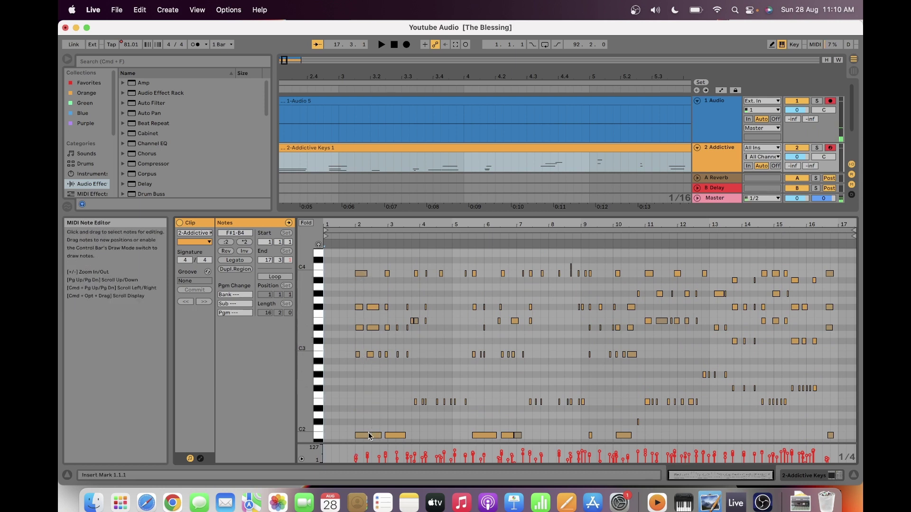
Move the second B1 note near bar 3 one grid step later, to 2.4.4
{"action": "left_click", "coordinate": [392, 436]}
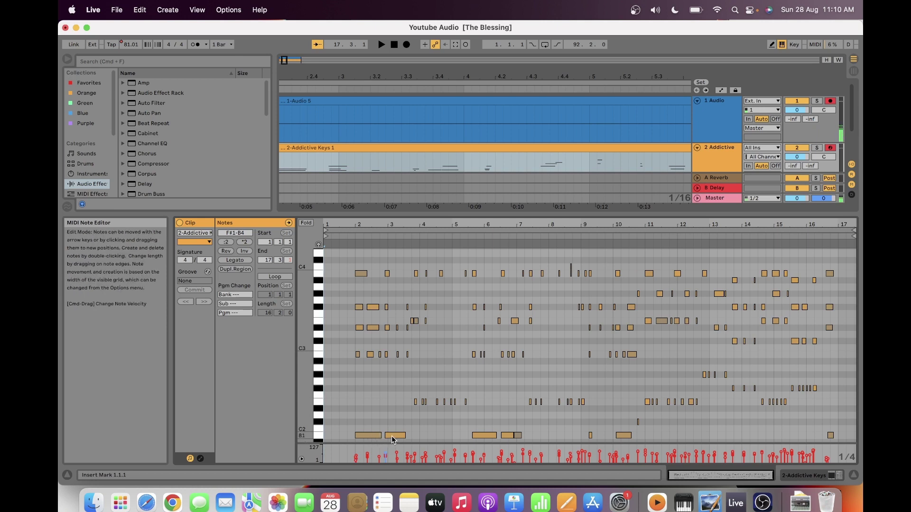
{"action": "left_click", "coordinate": [391, 436]}
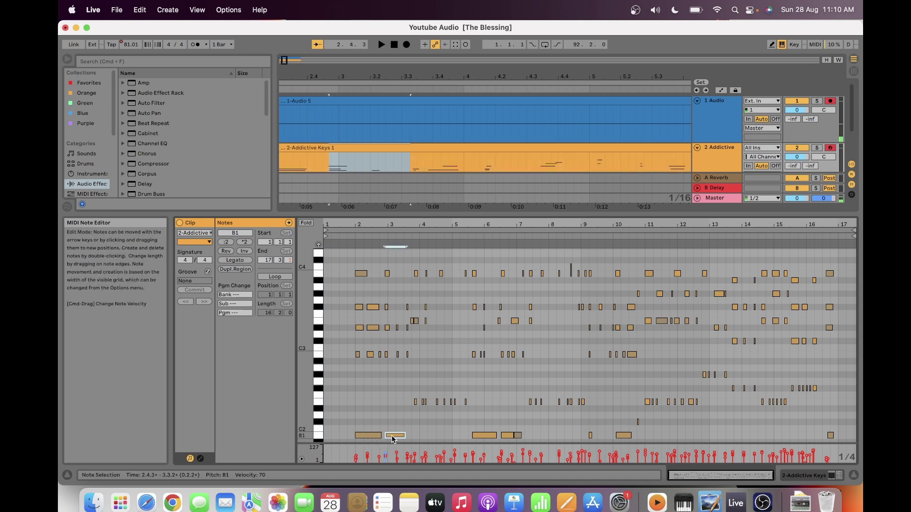
{"action": "left_click_drag", "start_coordinate": [394, 438], "coordinate": [394, 441]}
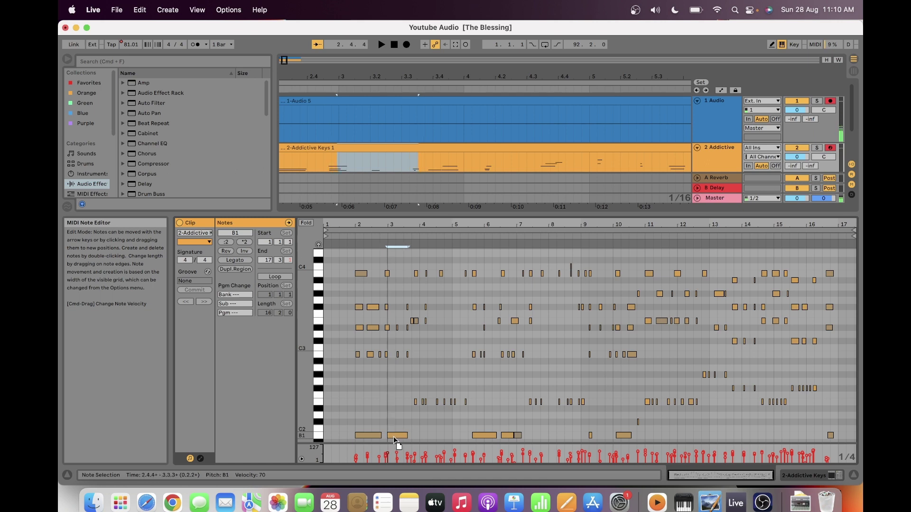
Dismiss the piano roll's context menu and play the song from the beginning
{"action": "right_click", "coordinate": [384, 401]}
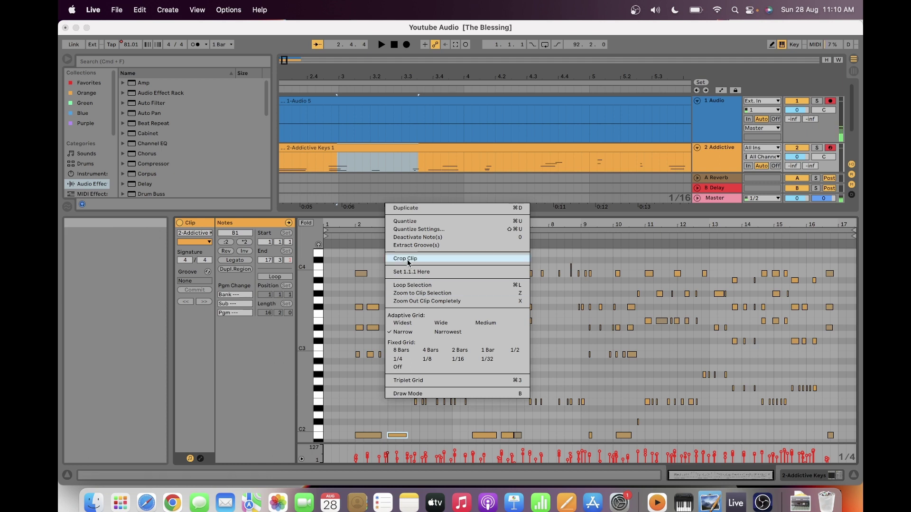
{"action": "left_click", "coordinate": [415, 222]}
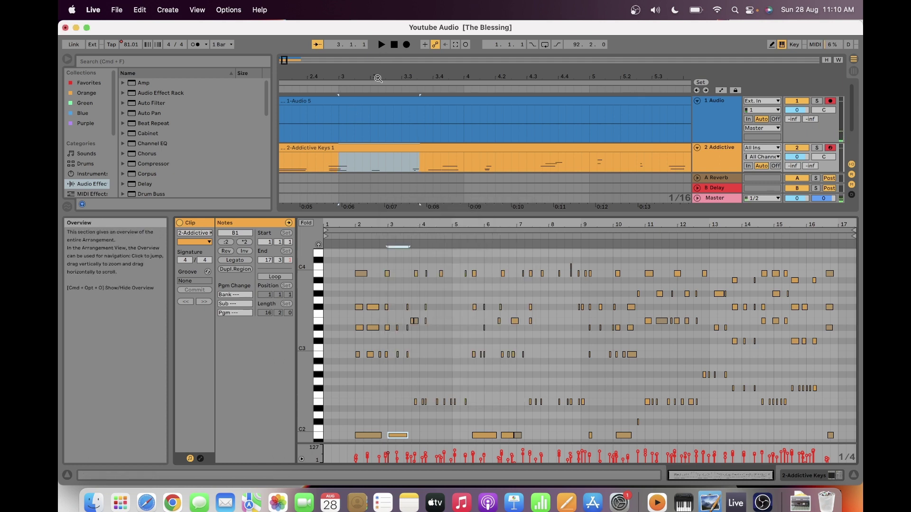
{"action": "left_click", "coordinate": [383, 45]}
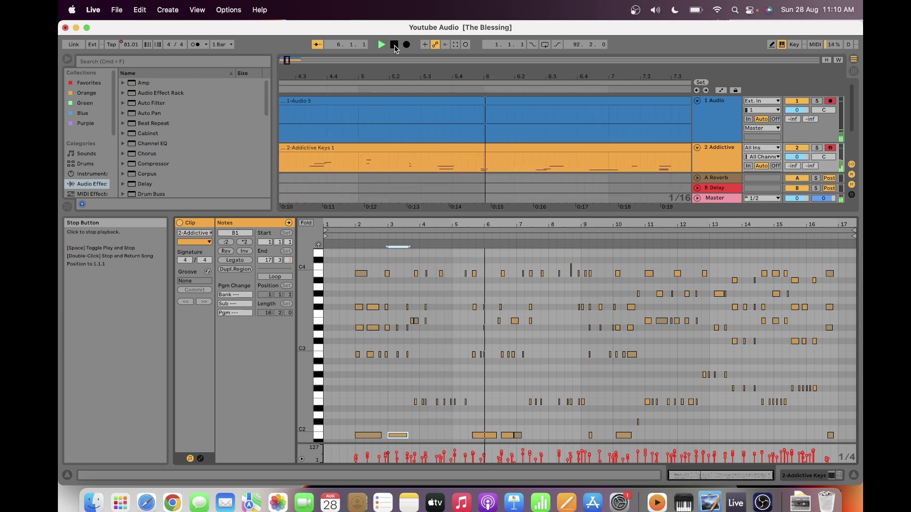
Stop playback and move the B1 note at bar 10 one grid step earlier
{"action": "left_click", "coordinate": [395, 45]}
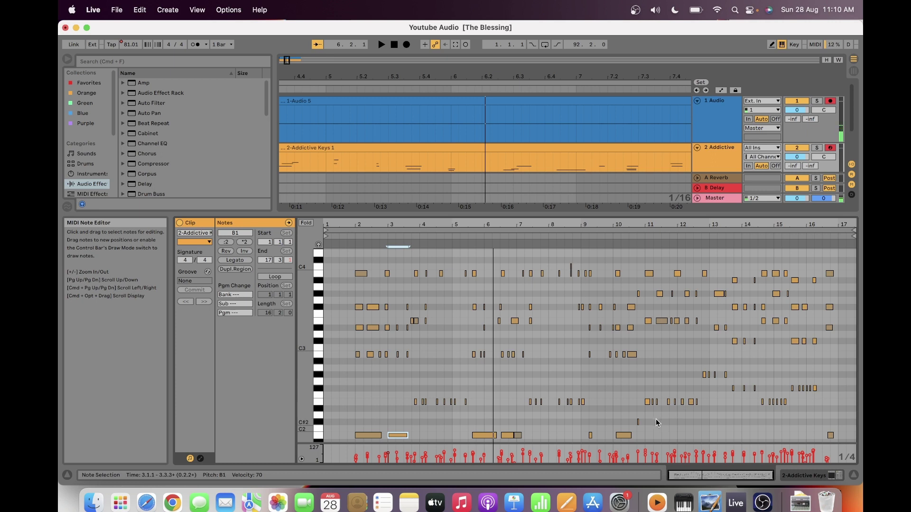
{"action": "left_click", "coordinate": [624, 436]}
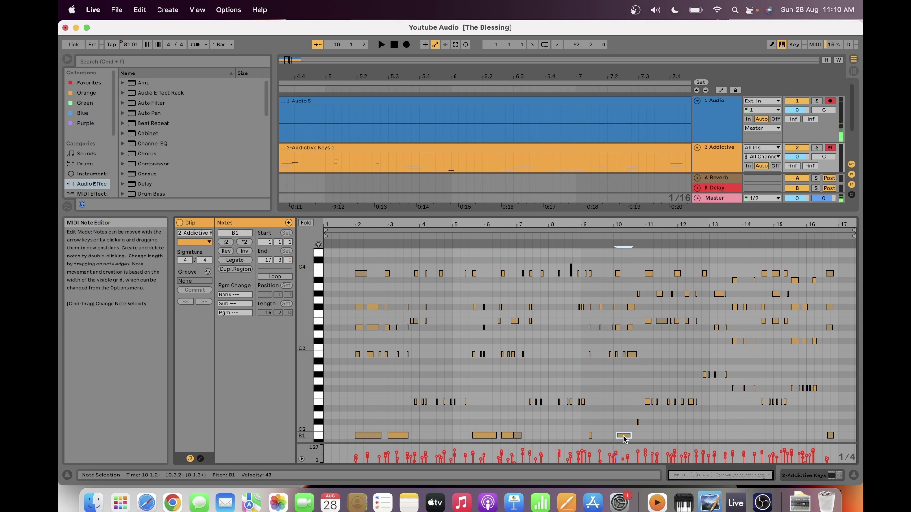
{"action": "left_click_drag", "start_coordinate": [625, 439], "coordinate": [622, 439]}
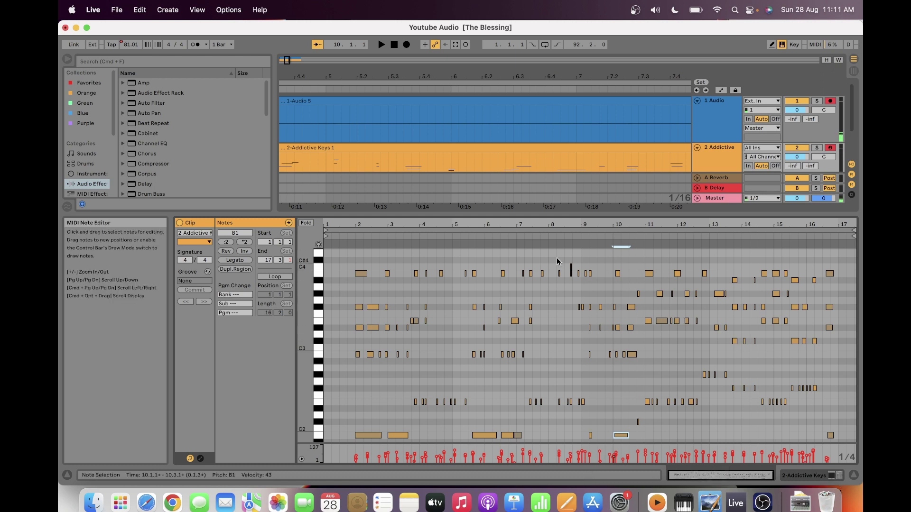
Browse the Plug-Ins category, viewing Addictive Drums 2, ABPL2 and AGML2
{"action": "scroll", "coordinate": [95, 165], "scroll_direction": "down", "scroll_amount": 5}
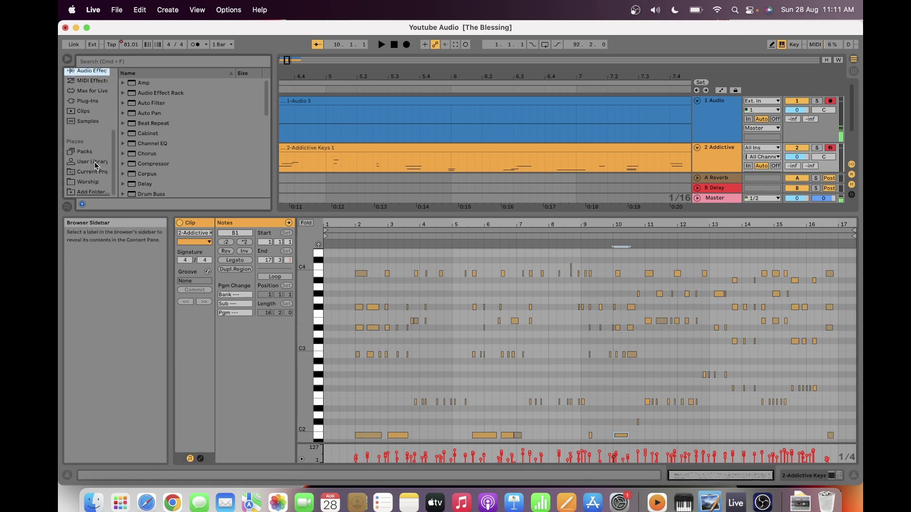
{"action": "left_click", "coordinate": [90, 101]}
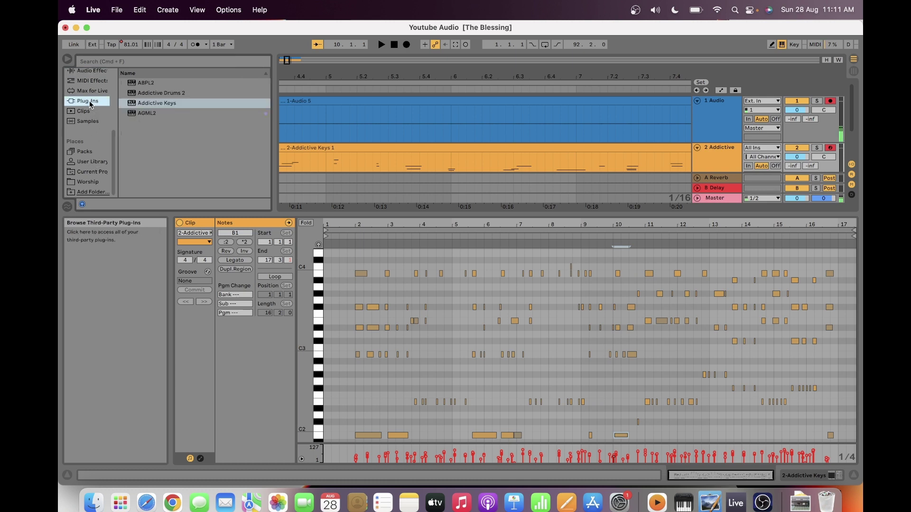
{"action": "left_click", "coordinate": [153, 93]}
{"action": "left_click", "coordinate": [150, 86]}
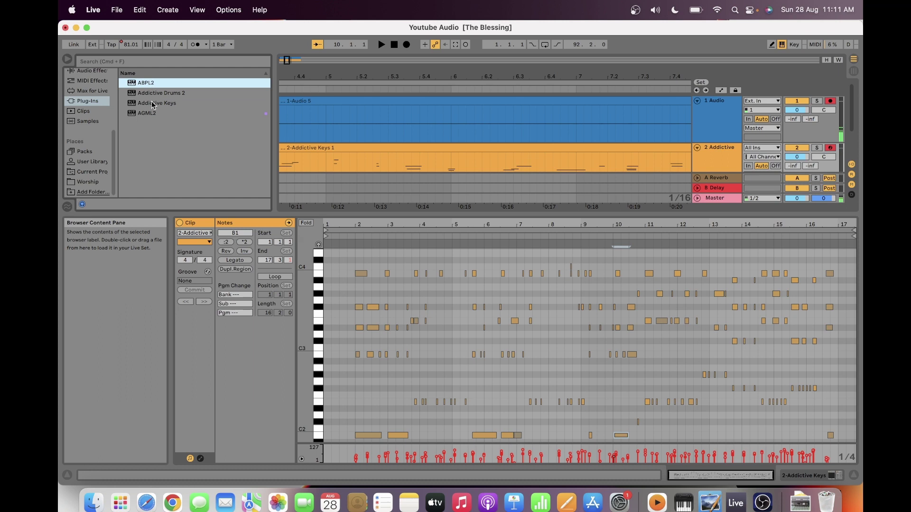
{"action": "left_click", "coordinate": [151, 114]}
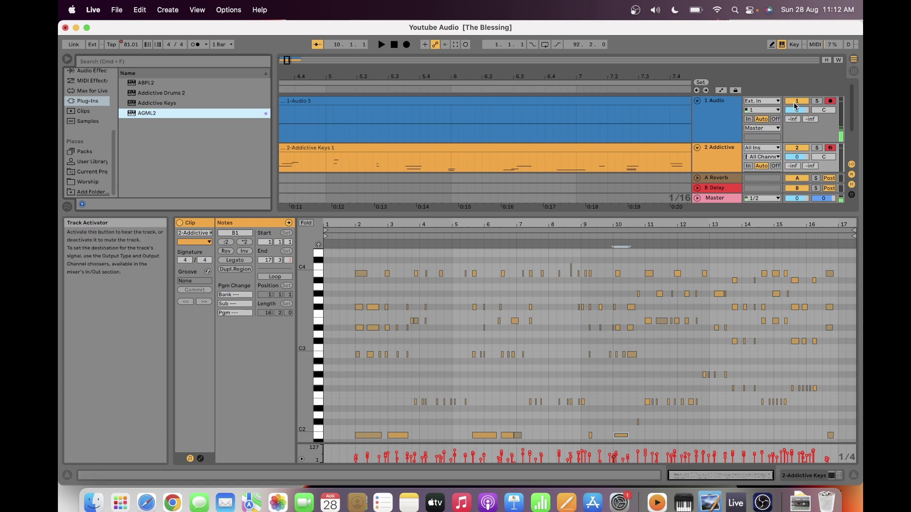
{"action": "left_click", "coordinate": [796, 102]}
{"action": "left_click", "coordinate": [796, 101]}
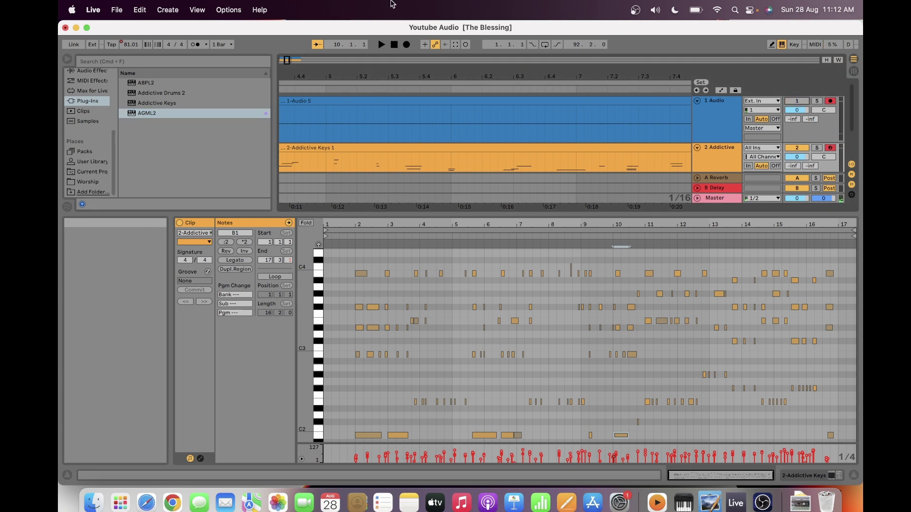
{"action": "left_click", "coordinate": [381, 46]}
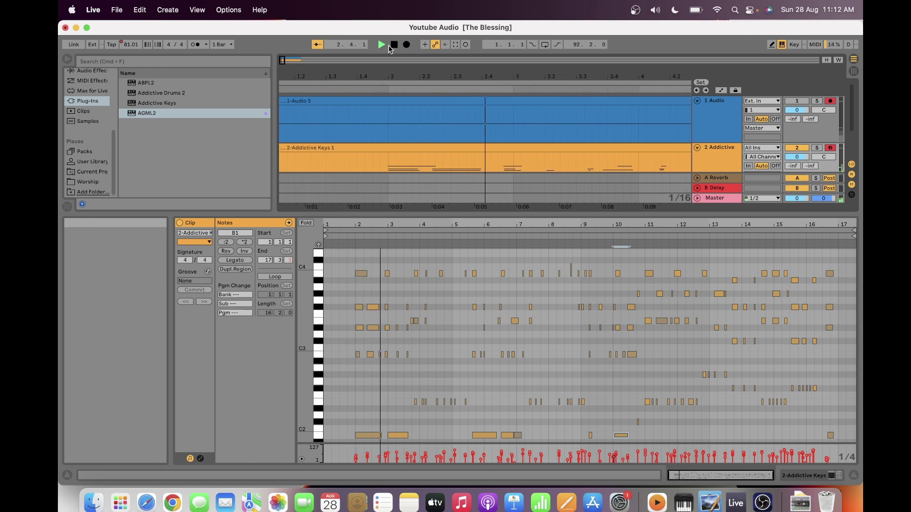
{"action": "left_click", "coordinate": [393, 45]}
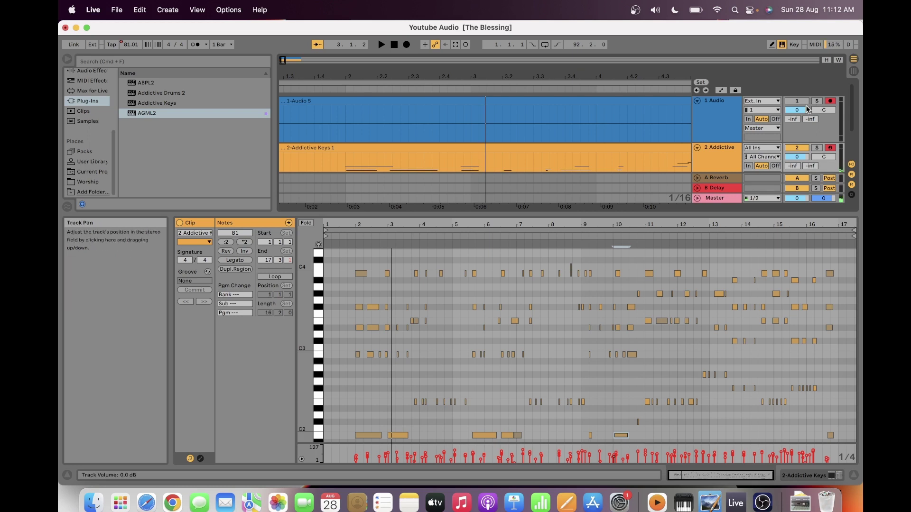
{"action": "left_click", "coordinate": [805, 106]}
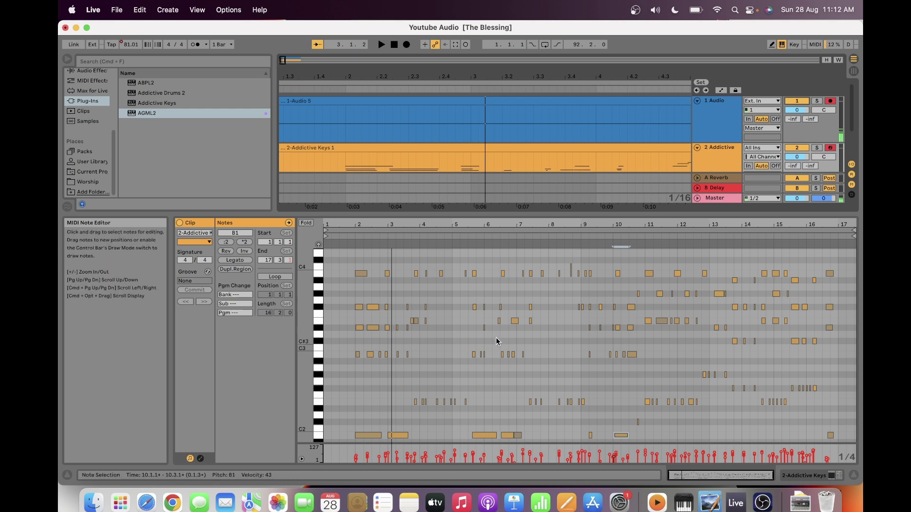
{"action": "scroll", "coordinate": [496, 338], "scroll_direction": "down", "scroll_amount": 2}
{"action": "scroll", "coordinate": [496, 339], "scroll_direction": "up", "scroll_amount": 3}
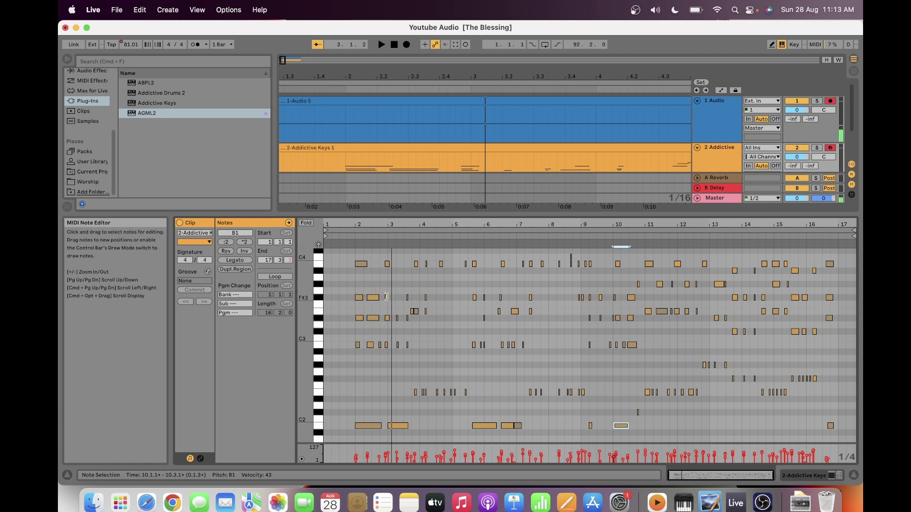
Enable Draw Mode from the piano roll's context menu, draw a G2 note at bar 2, then delete it
{"action": "left_click", "coordinate": [362, 366]}
{"action": "right_click", "coordinate": [378, 371]}
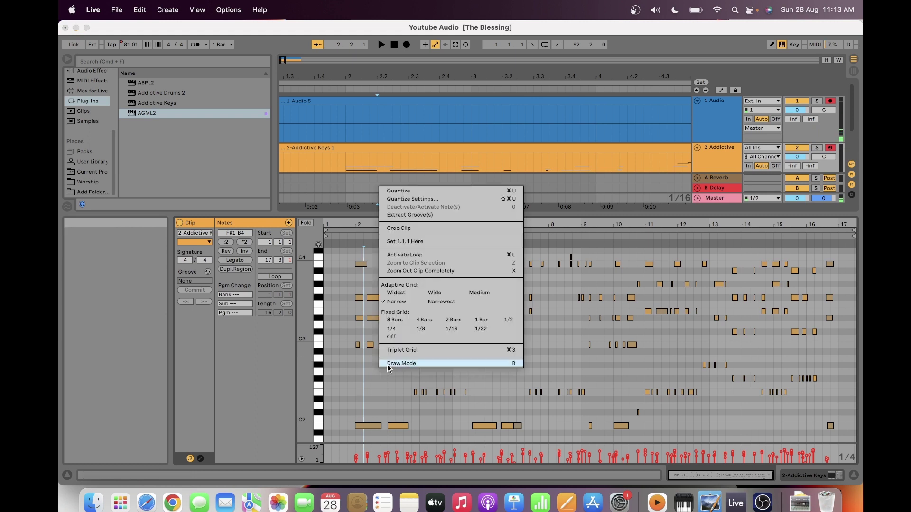
{"action": "left_click", "coordinate": [388, 365]}
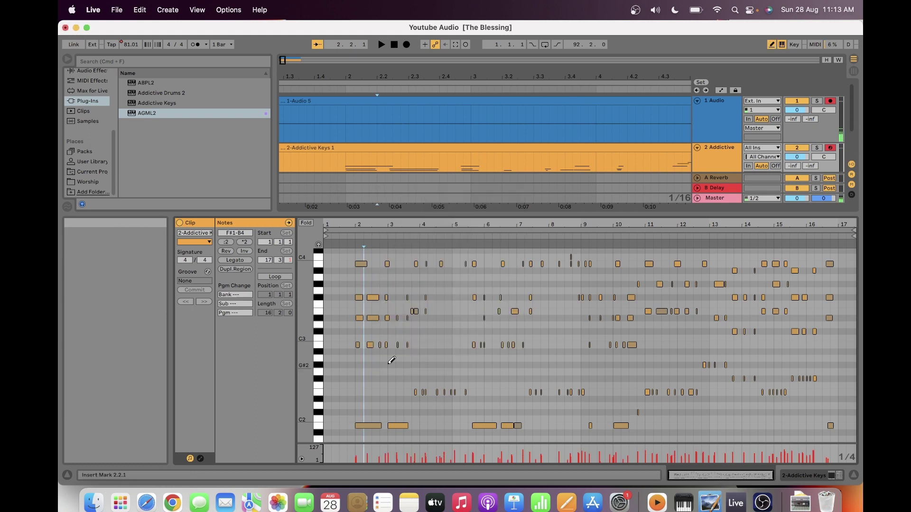
{"action": "left_click", "coordinate": [359, 372]}
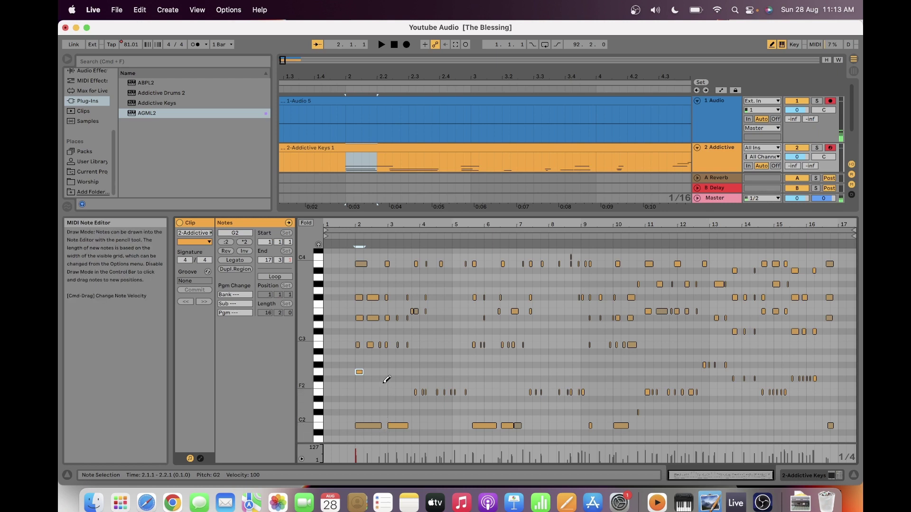
{"action": "key", "text": "Delete"}
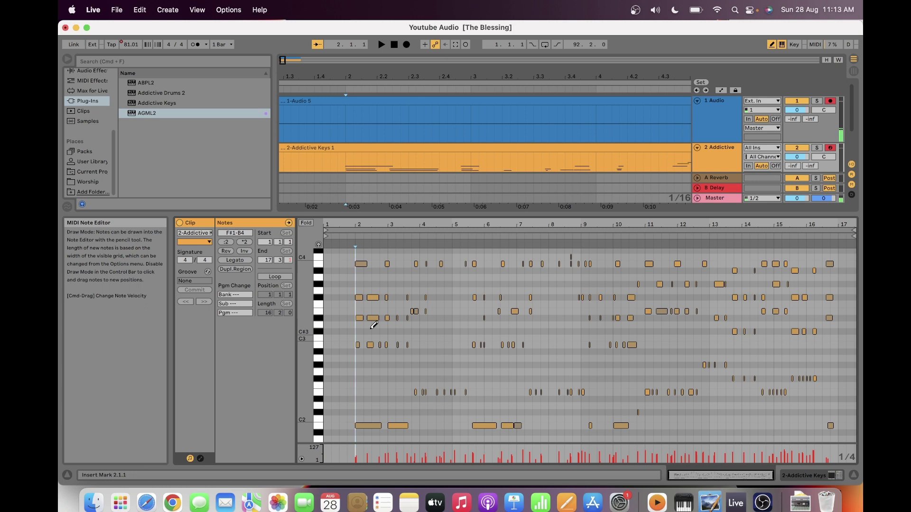